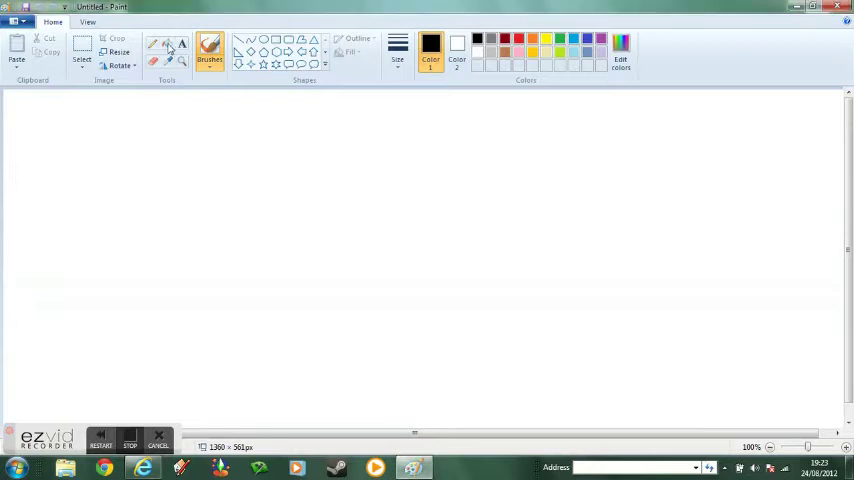
Fill the blank canvas with lime green, then refill it with a darker green.
{"action": "left_click", "coordinate": [560, 52]}
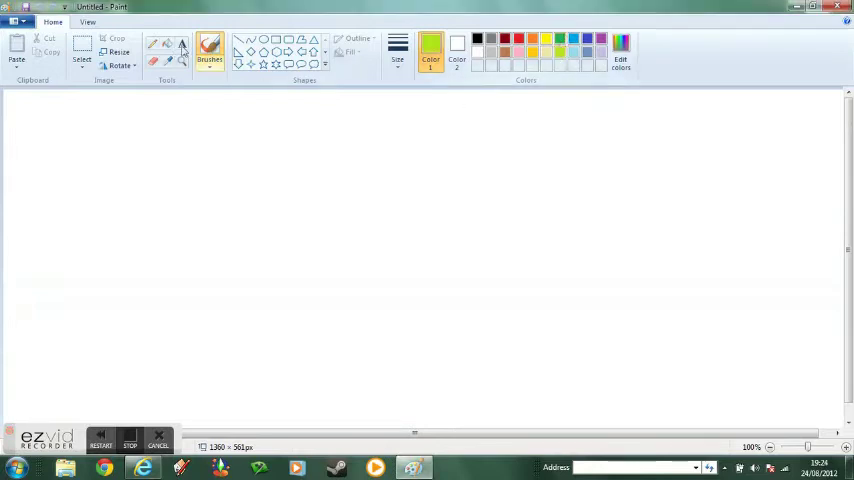
{"action": "left_click", "coordinate": [168, 44]}
{"action": "left_click", "coordinate": [296, 154]}
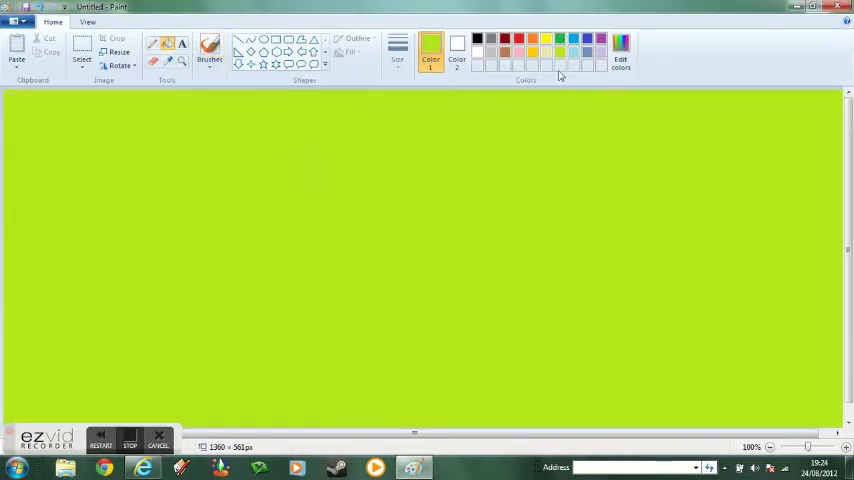
{"action": "left_click", "coordinate": [560, 38]}
{"action": "left_click", "coordinate": [540, 162]}
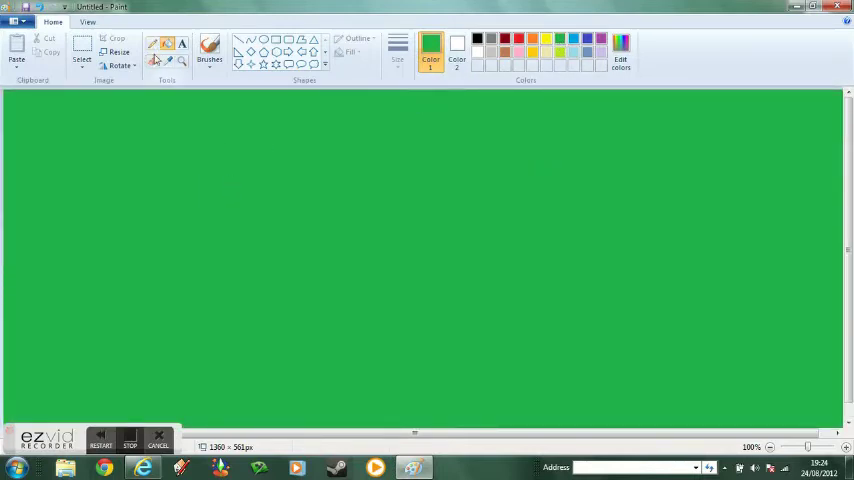
{"action": "left_click", "coordinate": [211, 50]}
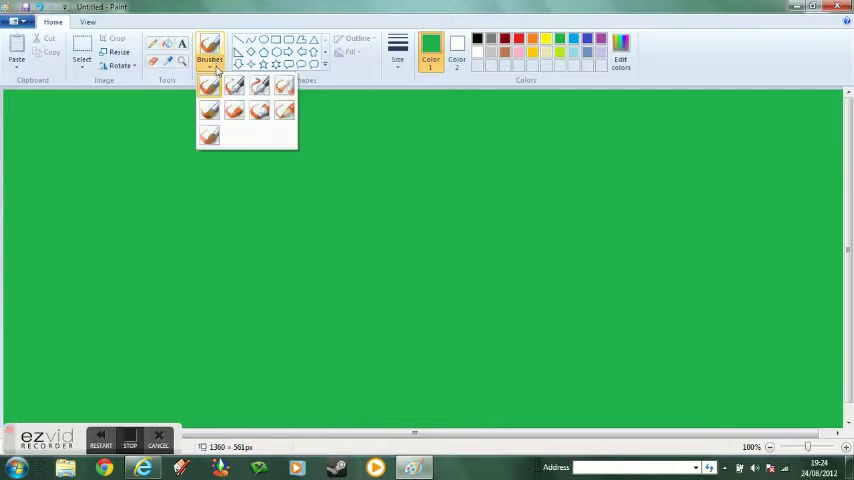
Select the marker brush in black, paint a test blob, and undo it.
{"action": "left_click", "coordinate": [259, 110]}
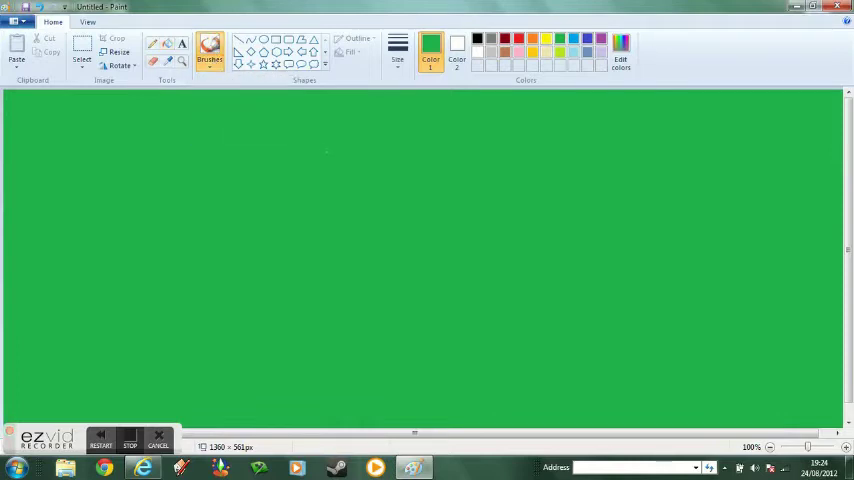
{"action": "left_click", "coordinate": [477, 38]}
{"action": "mouse_move", "coordinate": [295, 155]}
{"action": "left_mouse_down"}
{"action": "mouse_move", "coordinate": [332, 181]}
{"action": "mouse_move", "coordinate": [322, 170]}
{"action": "left_mouse_up"}
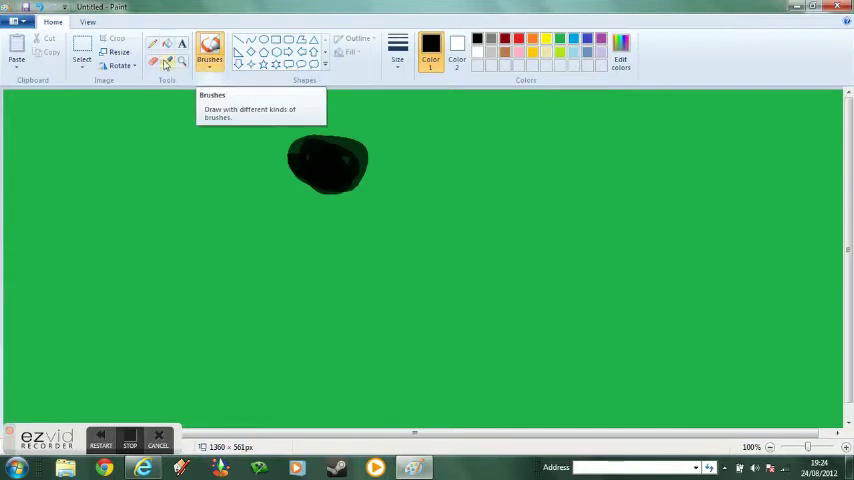
{"action": "left_click", "coordinate": [37, 7]}
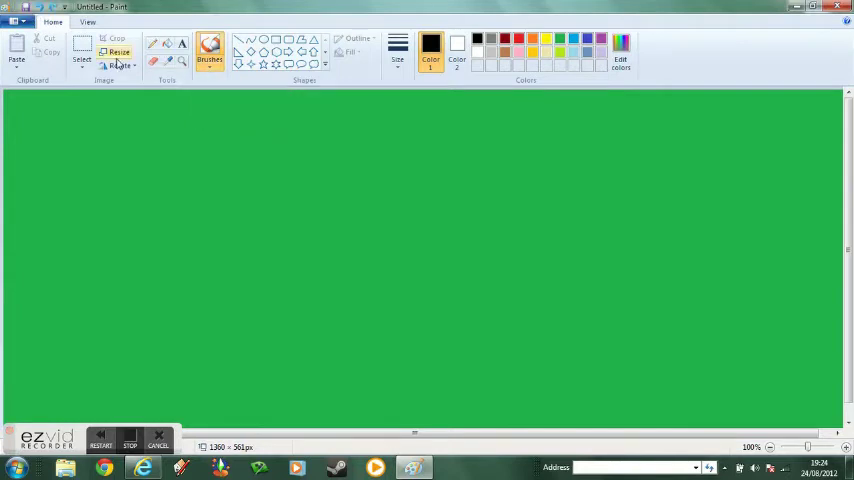
Test another brush, then settle on Calligraphy, undoing each trial oval.
{"action": "left_click", "coordinate": [211, 58]}
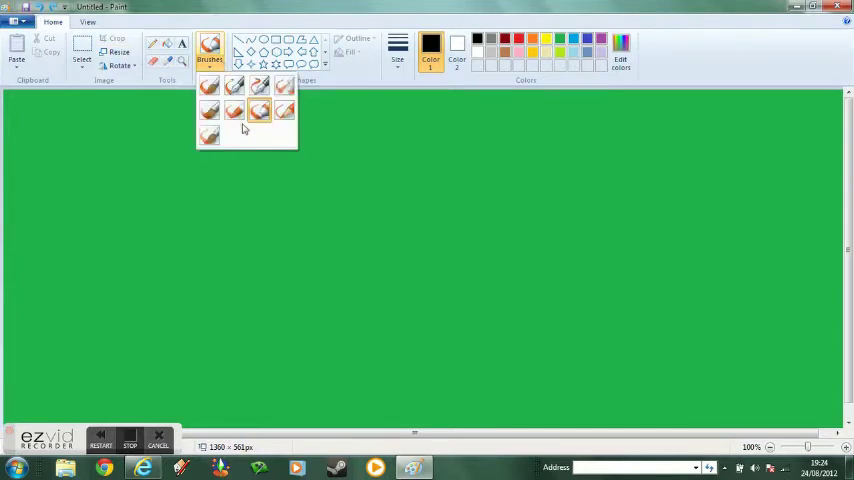
{"action": "left_click", "coordinate": [248, 156]}
{"action": "mouse_move", "coordinate": [248, 156]}
{"action": "left_mouse_down"}
{"action": "mouse_move", "coordinate": [324, 187]}
{"action": "mouse_move", "coordinate": [393, 166]}
{"action": "mouse_move", "coordinate": [233, 150]}
{"action": "left_mouse_up"}
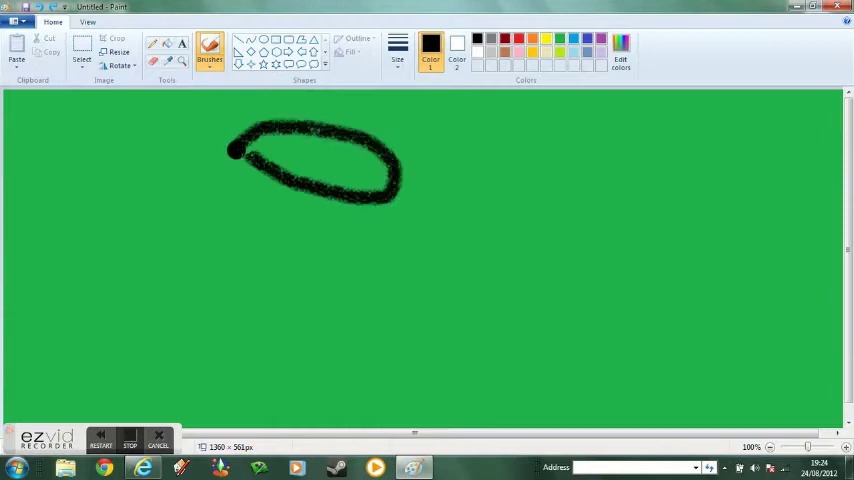
{"action": "left_click", "coordinate": [210, 58]}
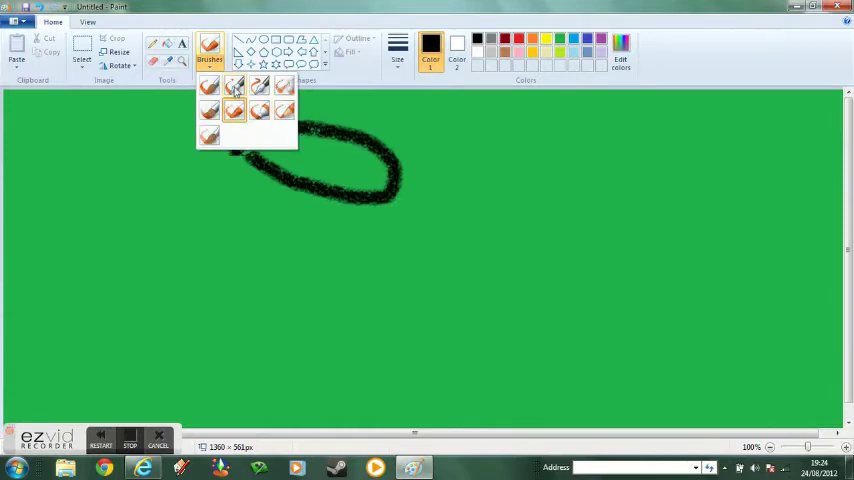
{"action": "left_click", "coordinate": [236, 88]}
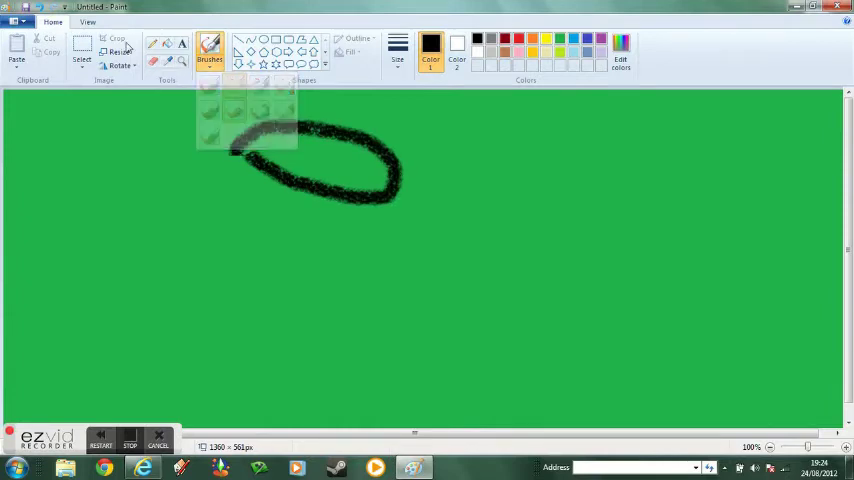
{"action": "left_click", "coordinate": [38, 8]}
{"action": "mouse_move", "coordinate": [278, 171]}
{"action": "left_mouse_down"}
{"action": "mouse_move", "coordinate": [335, 205]}
{"action": "mouse_move", "coordinate": [330, 224]}
{"action": "left_mouse_up"}
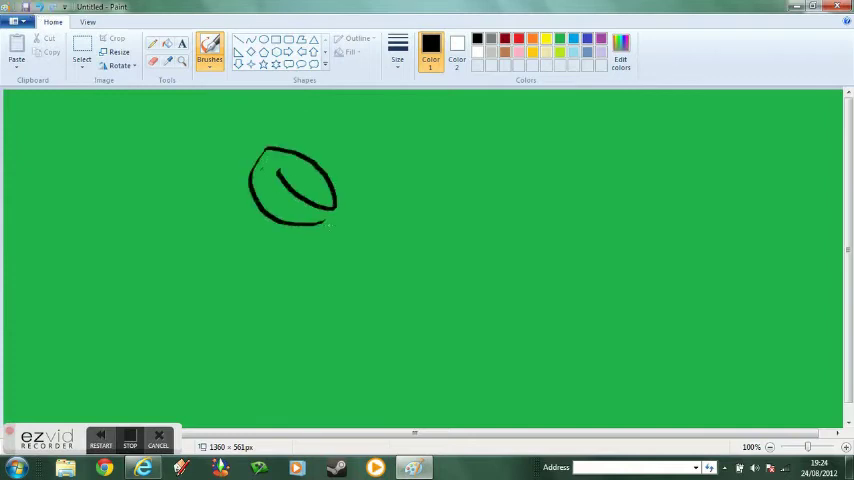
{"action": "left_click", "coordinate": [37, 7]}
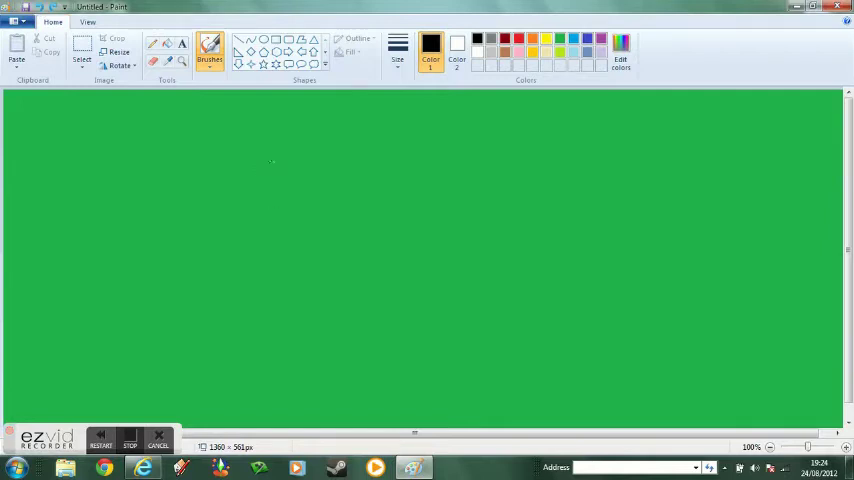
Draw two square eye outlines, undo a trial mouth stroke, and check the reference image.
{"action": "mouse_move", "coordinate": [262, 153]}
{"action": "left_mouse_down"}
{"action": "mouse_move", "coordinate": [267, 225]}
{"action": "mouse_move", "coordinate": [307, 238]}
{"action": "mouse_move", "coordinate": [397, 238]}
{"action": "mouse_move", "coordinate": [383, 152]}
{"action": "mouse_move", "coordinate": [261, 149]}
{"action": "left_mouse_up"}
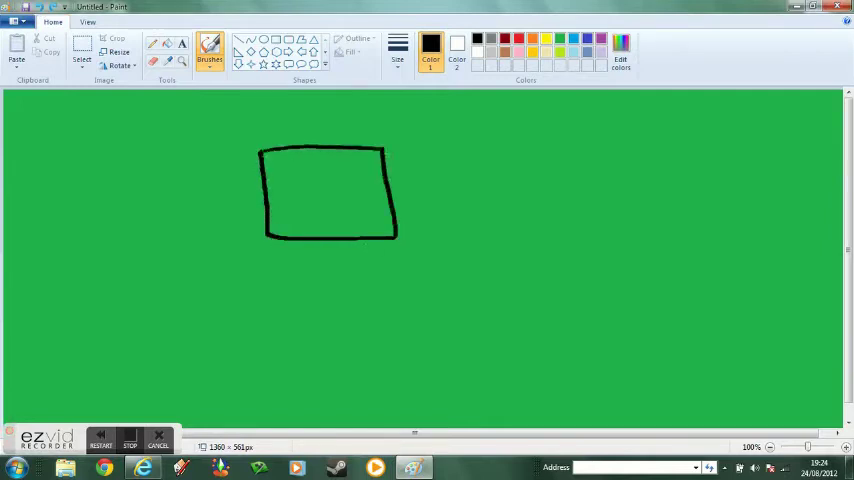
{"action": "mouse_move", "coordinate": [425, 153]}
{"action": "left_mouse_down"}
{"action": "mouse_move", "coordinate": [425, 238]}
{"action": "mouse_move", "coordinate": [559, 237]}
{"action": "mouse_move", "coordinate": [544, 158]}
{"action": "mouse_move", "coordinate": [424, 150]}
{"action": "left_mouse_up"}
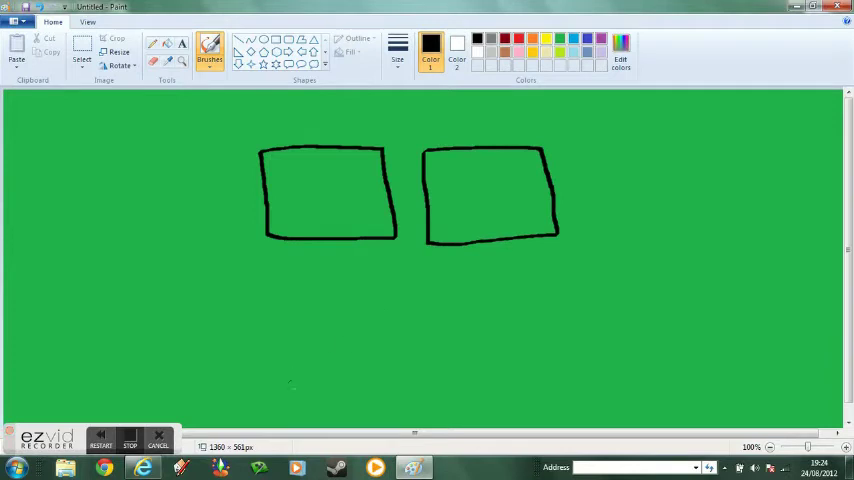
{"action": "mouse_move", "coordinate": [282, 405]}
{"action": "left_mouse_down"}
{"action": "mouse_move", "coordinate": [290, 321]}
{"action": "mouse_move", "coordinate": [387, 324]}
{"action": "mouse_move", "coordinate": [391, 240]}
{"action": "mouse_move", "coordinate": [440, 245]}
{"action": "mouse_move", "coordinate": [457, 301]}
{"action": "mouse_move", "coordinate": [477, 328]}
{"action": "mouse_move", "coordinate": [546, 349]}
{"action": "mouse_move", "coordinate": [487, 403]}
{"action": "mouse_move", "coordinate": [281, 407]}
{"action": "left_mouse_up"}
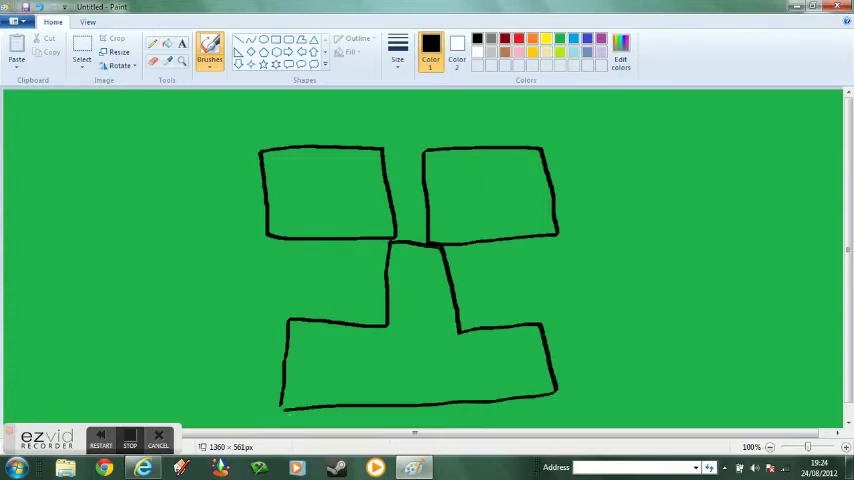
{"action": "left_click", "coordinate": [38, 7]}
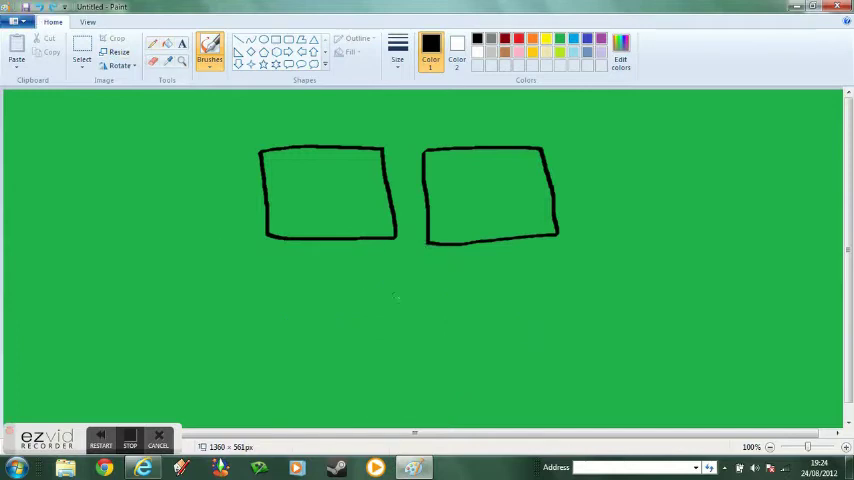
{"action": "left_click", "coordinate": [143, 467]}
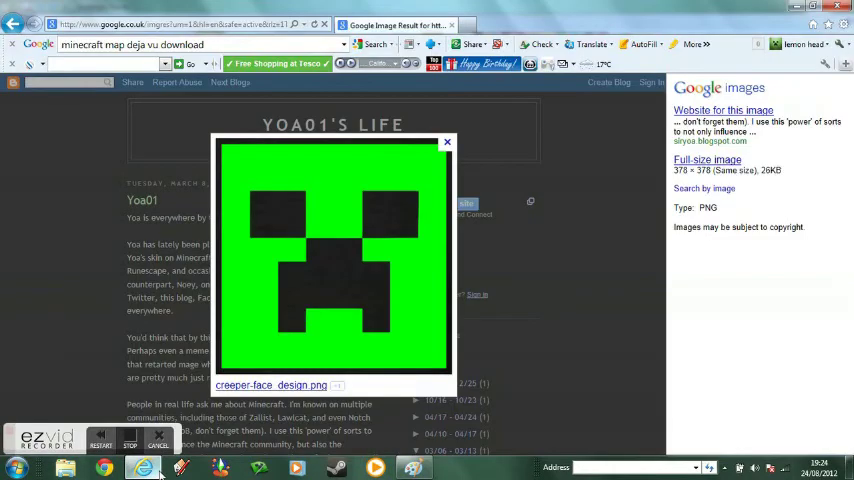
{"action": "left_click", "coordinate": [413, 467]}
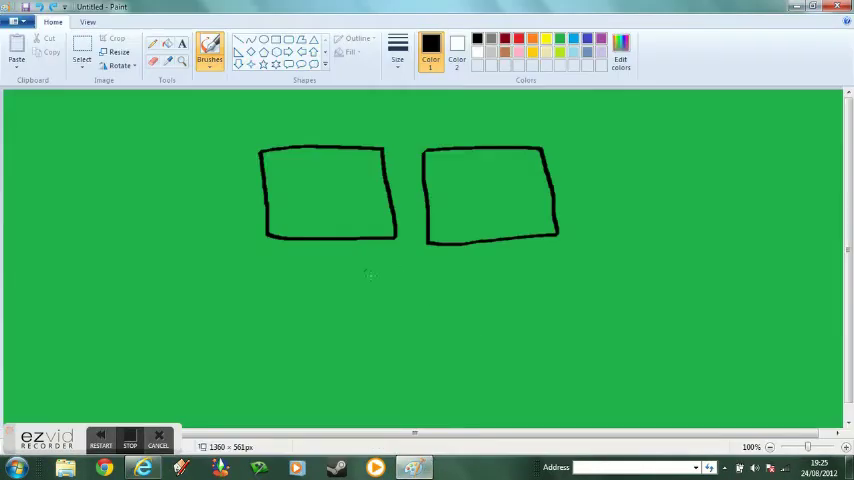
Draw a mouth stroke, undo it, and redraw the T-shaped mouth below the eyes.
{"action": "mouse_move", "coordinate": [366, 270]}
{"action": "left_mouse_down"}
{"action": "mouse_move", "coordinate": [447, 334]}
{"action": "mouse_move", "coordinate": [440, 393]}
{"action": "mouse_move", "coordinate": [439, 355]}
{"action": "mouse_move", "coordinate": [380, 355]}
{"action": "mouse_move", "coordinate": [377, 388]}
{"action": "mouse_move", "coordinate": [350, 391]}
{"action": "mouse_move", "coordinate": [352, 366]}
{"action": "left_mouse_up"}
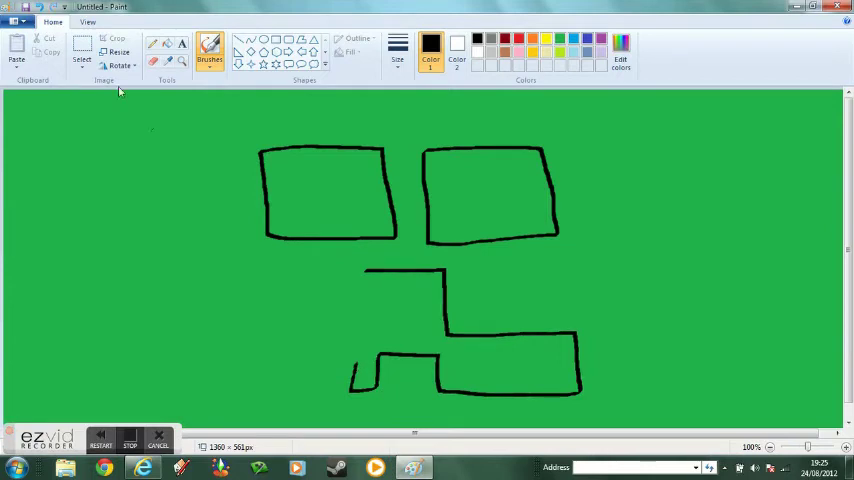
{"action": "left_click", "coordinate": [32, 7]}
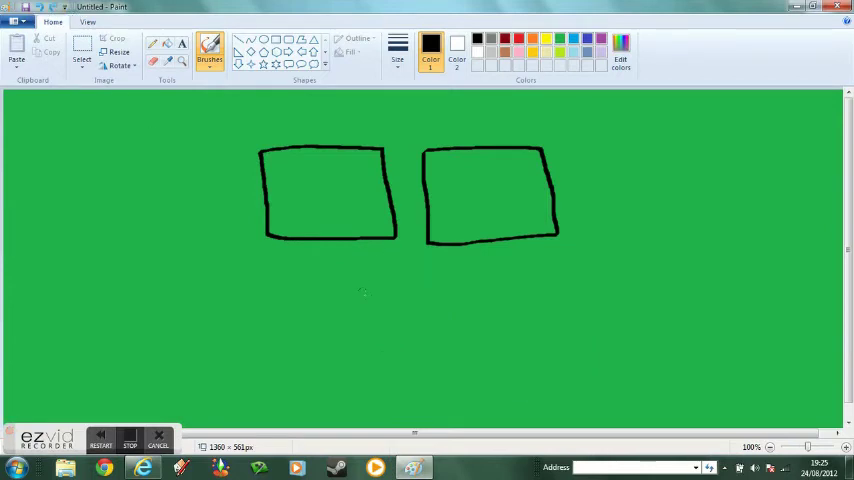
{"action": "mouse_move", "coordinate": [356, 271]}
{"action": "left_mouse_down"}
{"action": "mouse_move", "coordinate": [432, 279]}
{"action": "mouse_move", "coordinate": [450, 334]}
{"action": "mouse_move", "coordinate": [553, 345]}
{"action": "mouse_move", "coordinate": [555, 380]}
{"action": "mouse_move", "coordinate": [276, 389]}
{"action": "mouse_move", "coordinate": [257, 320]}
{"action": "mouse_move", "coordinate": [355, 327]}
{"action": "mouse_move", "coordinate": [360, 275]}
{"action": "left_mouse_up"}
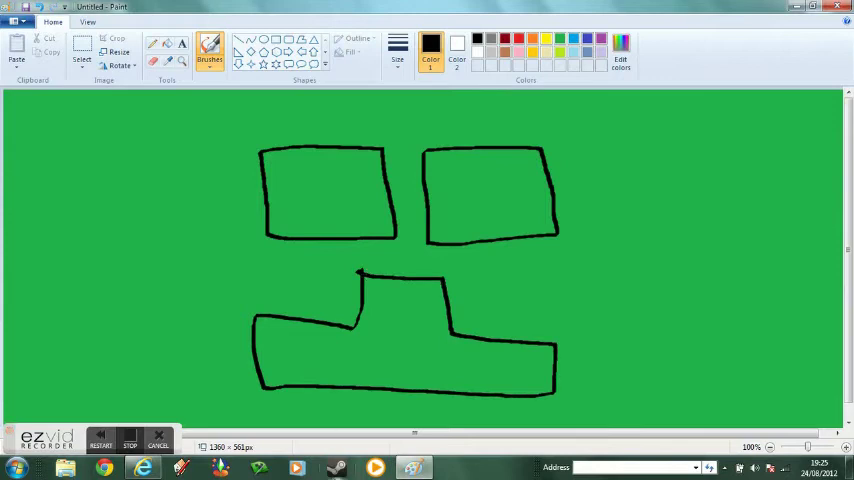
After checking the reference, draw small prongs under the mouth's bottom left and right.
{"action": "left_click", "coordinate": [412, 467]}
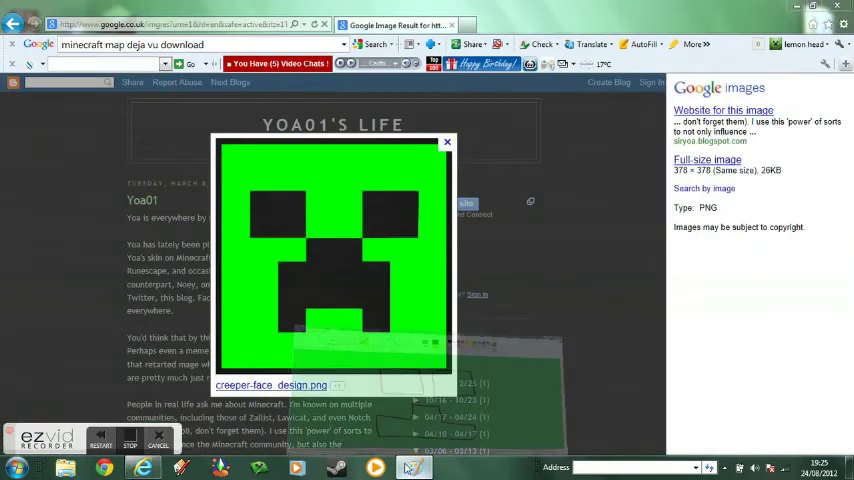
{"action": "left_click", "coordinate": [412, 467]}
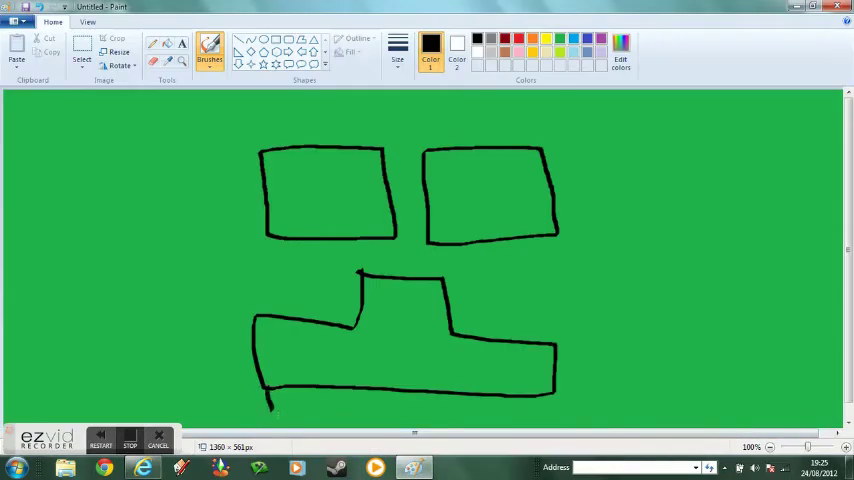
{"action": "mouse_move", "coordinate": [269, 407]}
{"action": "left_mouse_down"}
{"action": "mouse_move", "coordinate": [305, 418]}
{"action": "mouse_move", "coordinate": [318, 392]}
{"action": "left_mouse_up"}
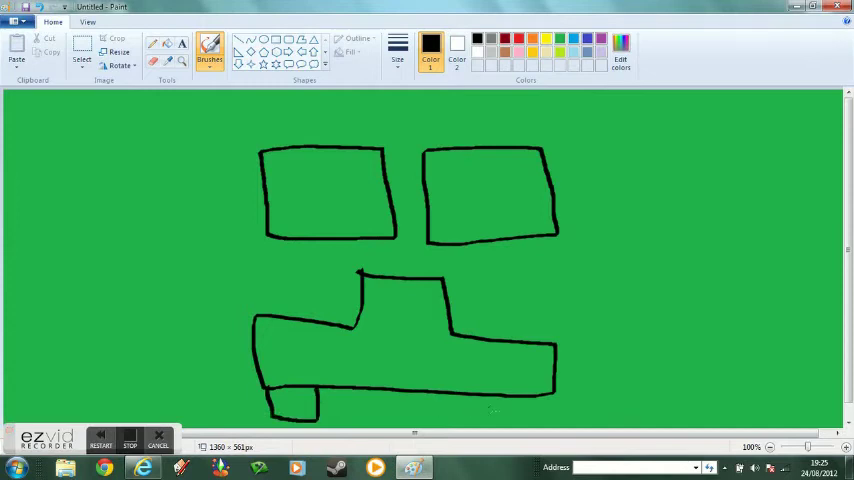
{"action": "mouse_move", "coordinate": [498, 398]}
{"action": "left_mouse_down"}
{"action": "mouse_move", "coordinate": [512, 421]}
{"action": "mouse_move", "coordinate": [549, 420]}
{"action": "mouse_move", "coordinate": [550, 396]}
{"action": "left_mouse_up"}
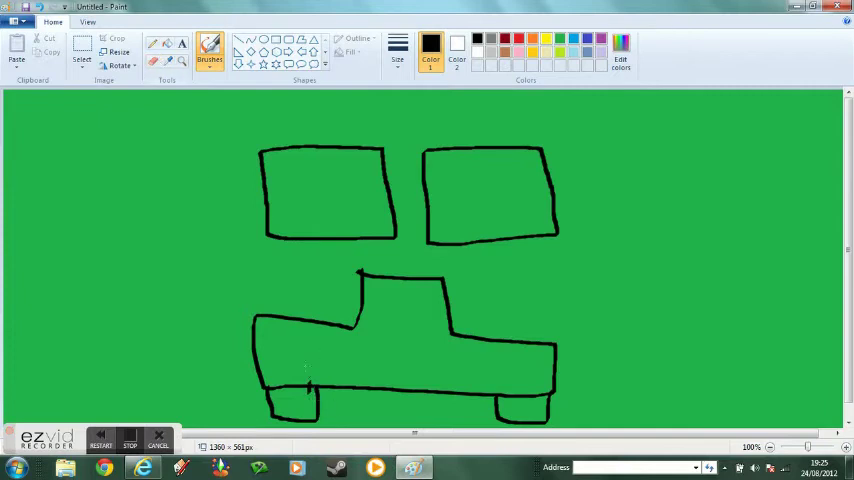
{"action": "left_click", "coordinate": [152, 61]}
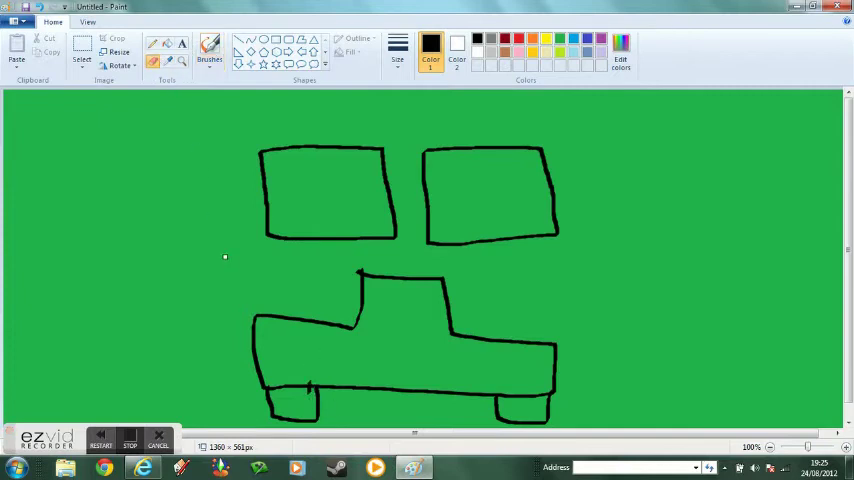
Erase the top lines of both feet, then brush green over the left white patch.
{"action": "mouse_move", "coordinate": [305, 382]}
{"action": "left_mouse_down"}
{"action": "mouse_move", "coordinate": [298, 412]}
{"action": "mouse_move", "coordinate": [305, 395]}
{"action": "mouse_move", "coordinate": [283, 386]}
{"action": "mouse_move", "coordinate": [309, 381]}
{"action": "left_mouse_up"}
{"action": "mouse_move", "coordinate": [512, 396]}
{"action": "left_mouse_down"}
{"action": "mouse_move", "coordinate": [500, 396]}
{"action": "mouse_move", "coordinate": [546, 396]}
{"action": "left_mouse_up"}
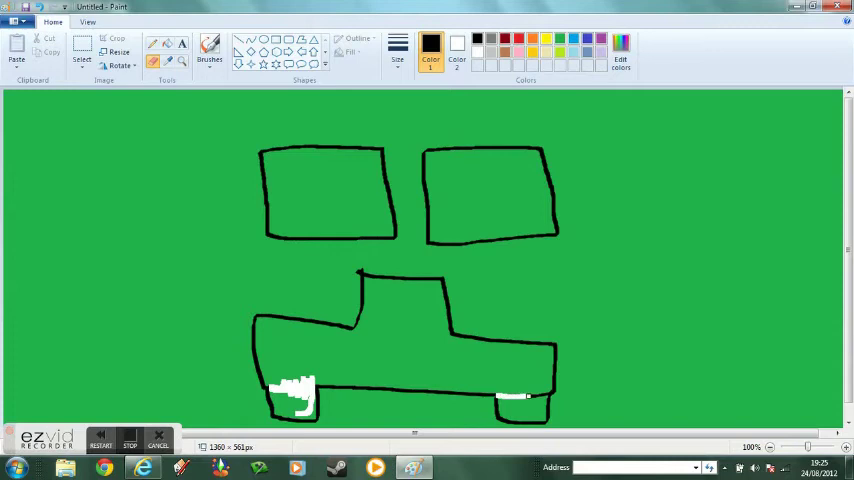
{"action": "left_click", "coordinate": [559, 39]}
{"action": "left_click", "coordinate": [210, 46]}
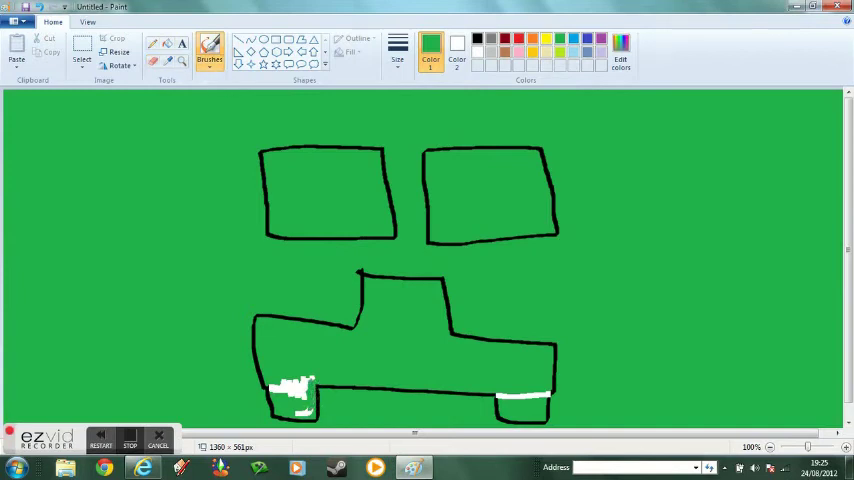
{"action": "left_click_drag", "start_coordinate": [299, 383], "coordinate": [306, 394]}
Brush green over the remaining white streak on the right foot.
{"action": "left_click", "coordinate": [210, 66]}
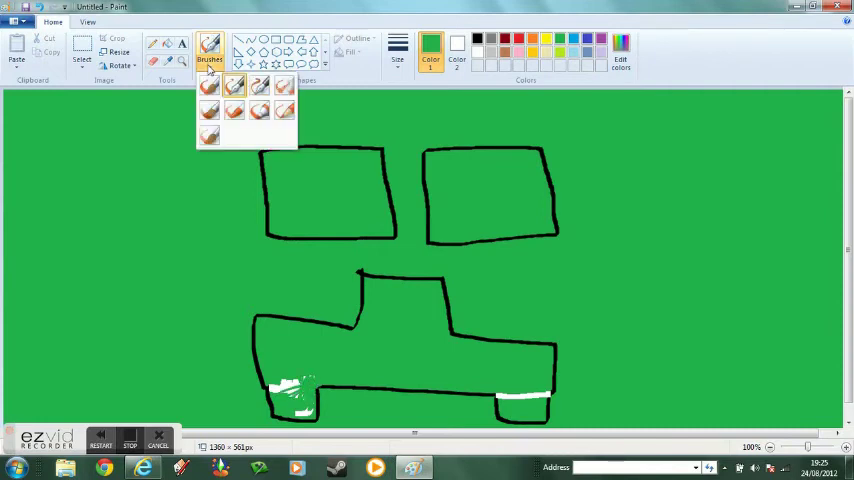
{"action": "left_click", "coordinate": [259, 110]}
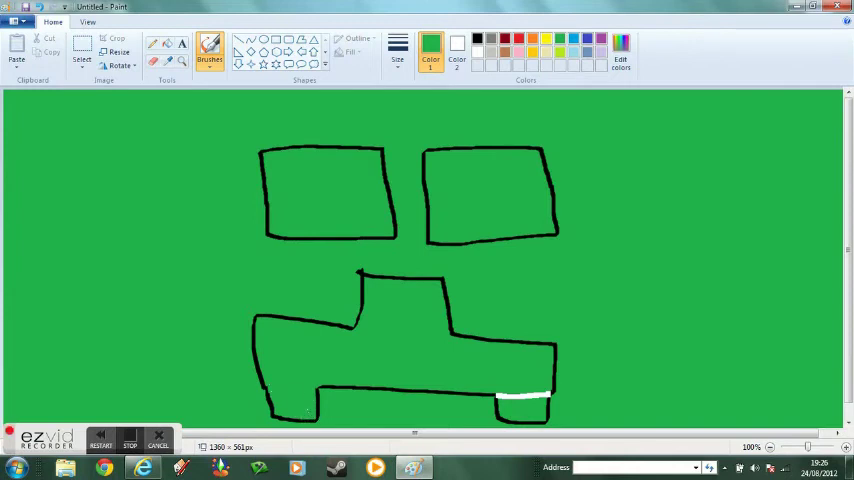
{"action": "left_click_drag", "start_coordinate": [508, 396], "coordinate": [536, 396]}
{"action": "left_click_drag", "start_coordinate": [539, 396], "coordinate": [517, 396]}
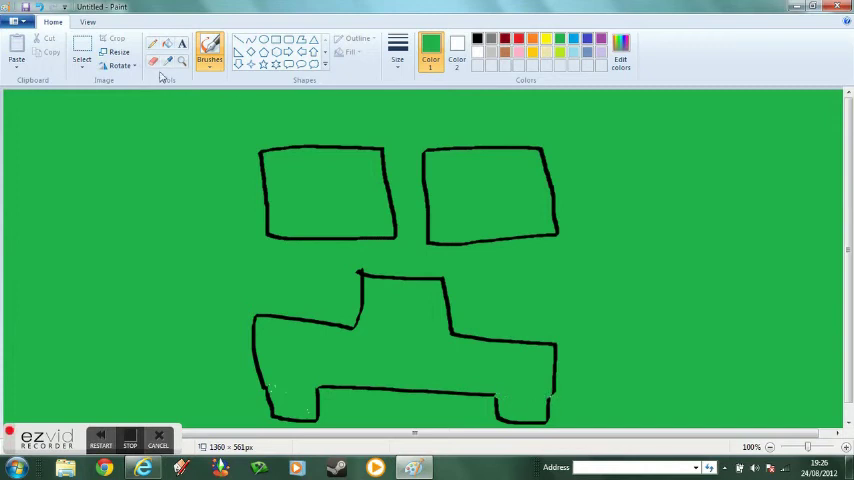
{"action": "left_click", "coordinate": [210, 66]}
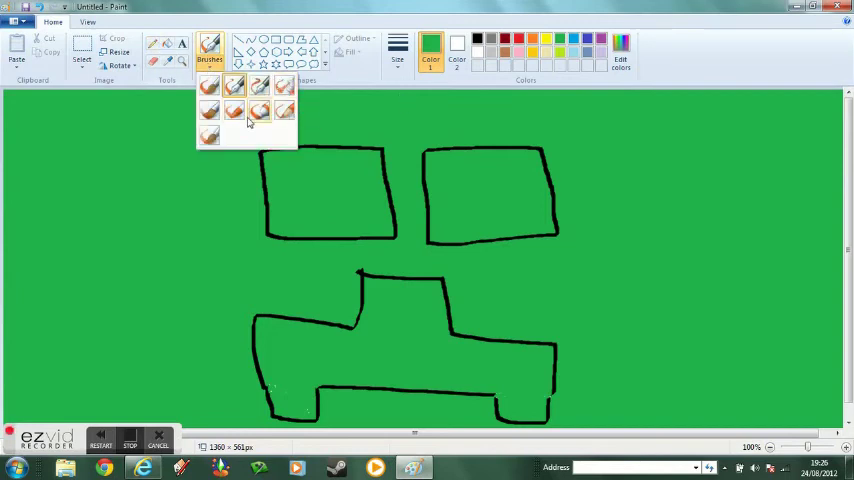
Change brush type and paint two grey smoke strokes from the face's upper left.
{"action": "left_click", "coordinate": [252, 116]}
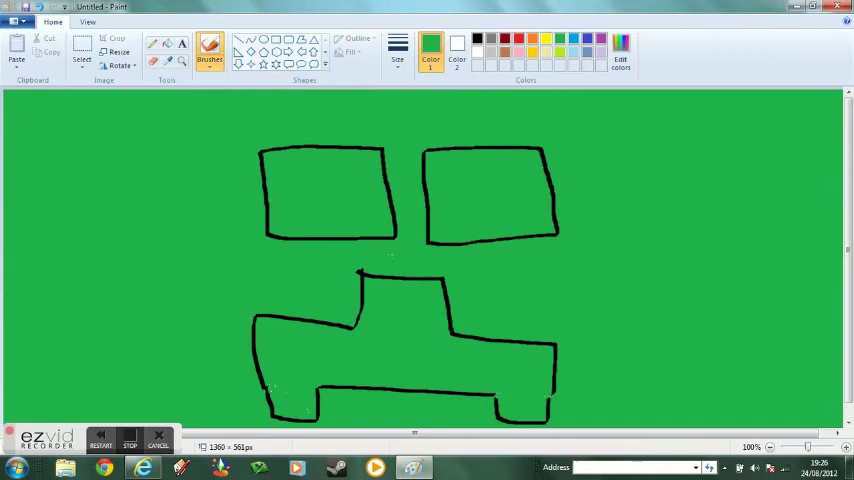
{"action": "left_click", "coordinate": [505, 38]}
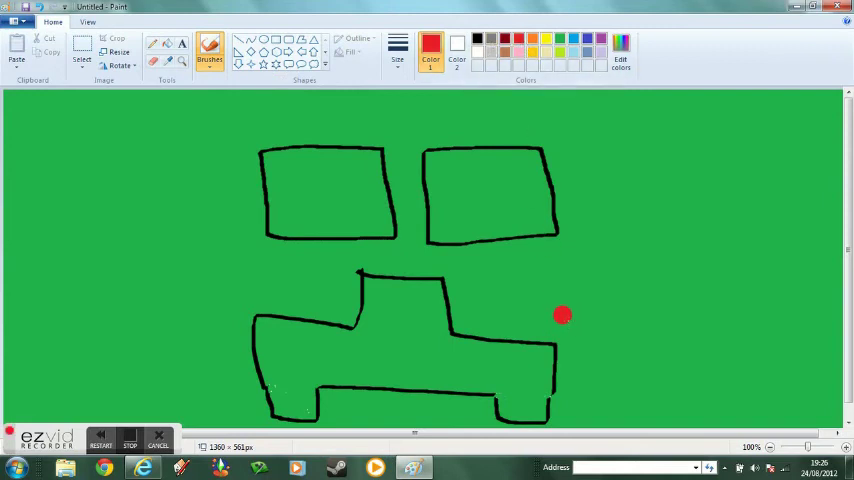
{"action": "left_click", "coordinate": [491, 38]}
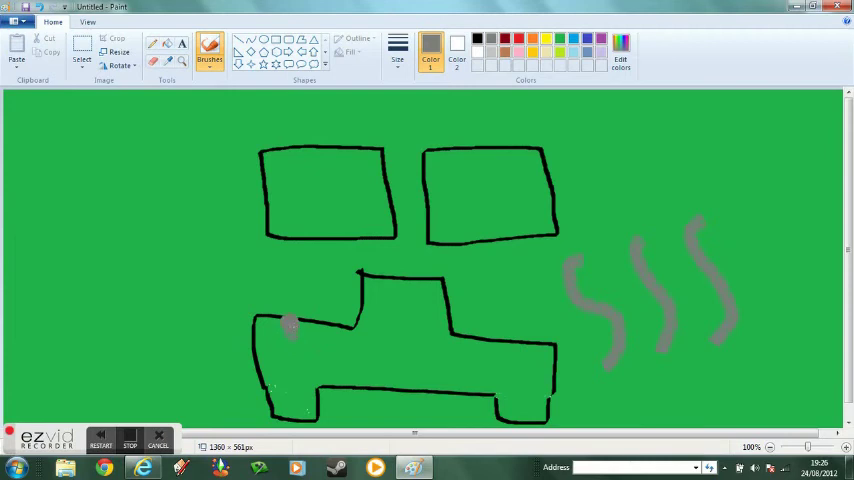
{"action": "left_click_drag", "start_coordinate": [289, 325], "coordinate": [250, 286]}
{"action": "left_click_drag", "start_coordinate": [292, 341], "coordinate": [240, 279]}
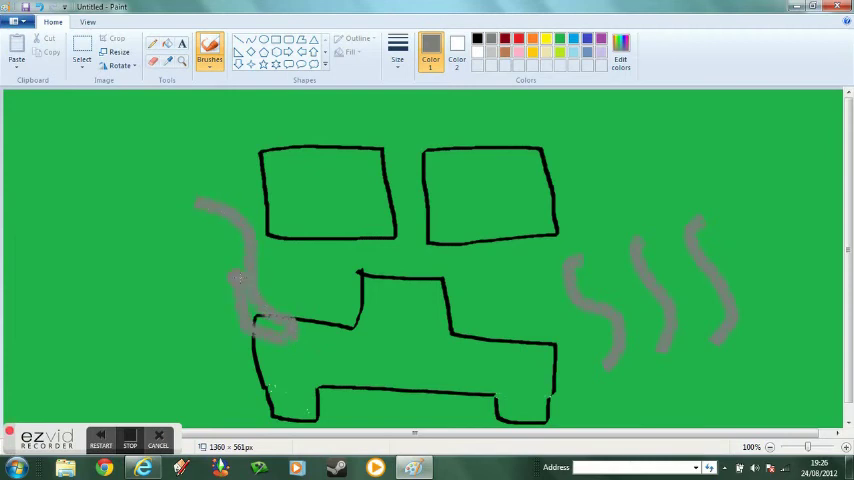
{"action": "left_click", "coordinate": [210, 62]}
{"action": "left_click", "coordinate": [284, 86]}
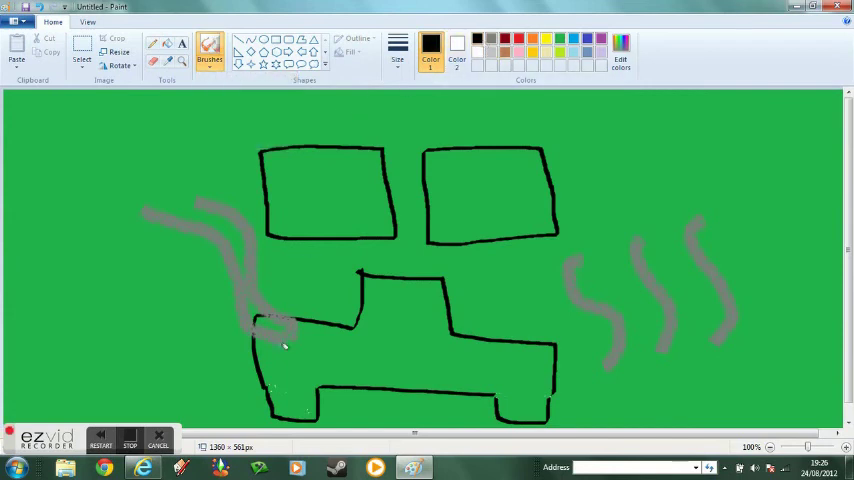
Trace black and then light grey strokes along the left smoke trail.
{"action": "mouse_move", "coordinate": [276, 337]}
{"action": "left_mouse_down"}
{"action": "mouse_move", "coordinate": [246, 288]}
{"action": "mouse_move", "coordinate": [248, 248]}
{"action": "mouse_move", "coordinate": [178, 211]}
{"action": "mouse_move", "coordinate": [232, 263]}
{"action": "mouse_move", "coordinate": [254, 340]}
{"action": "left_mouse_up"}
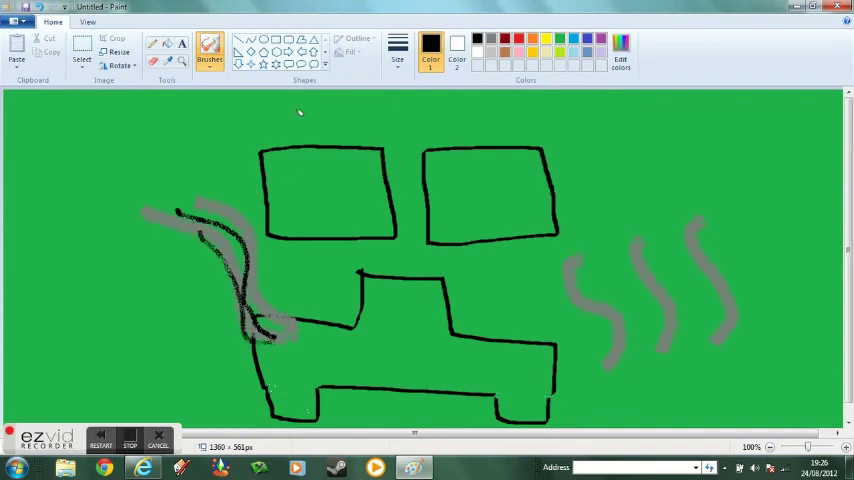
{"action": "left_click", "coordinate": [491, 52]}
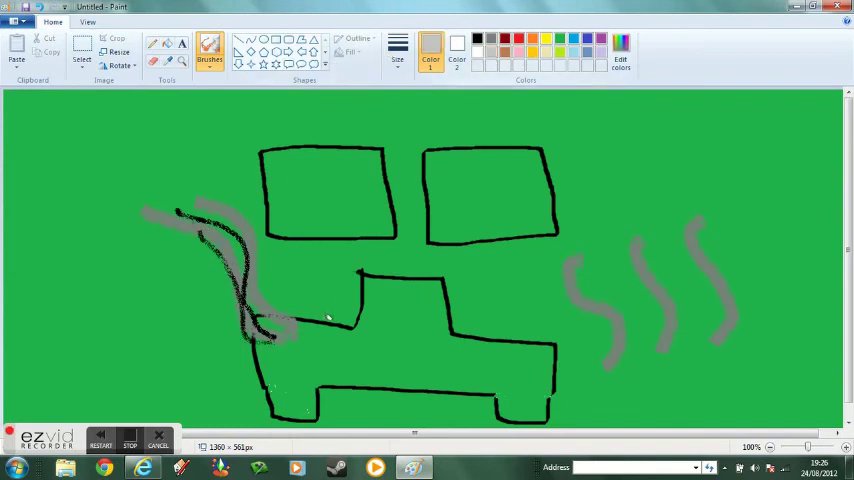
{"action": "mouse_move", "coordinate": [278, 339]}
{"action": "left_mouse_down"}
{"action": "mouse_move", "coordinate": [243, 228]}
{"action": "mouse_move", "coordinate": [205, 235]}
{"action": "mouse_move", "coordinate": [248, 286]}
{"action": "mouse_move", "coordinate": [276, 352]}
{"action": "left_mouse_up"}
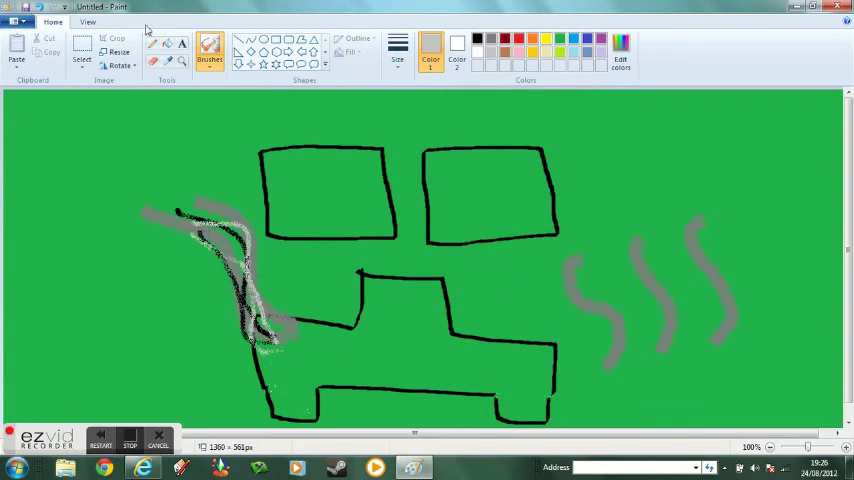
{"action": "left_click", "coordinate": [182, 43]}
Type 'and this is my creeper' in a top-left text box and commit it.
{"action": "left_click_drag", "start_coordinate": [85, 134], "coordinate": [400, 173]}
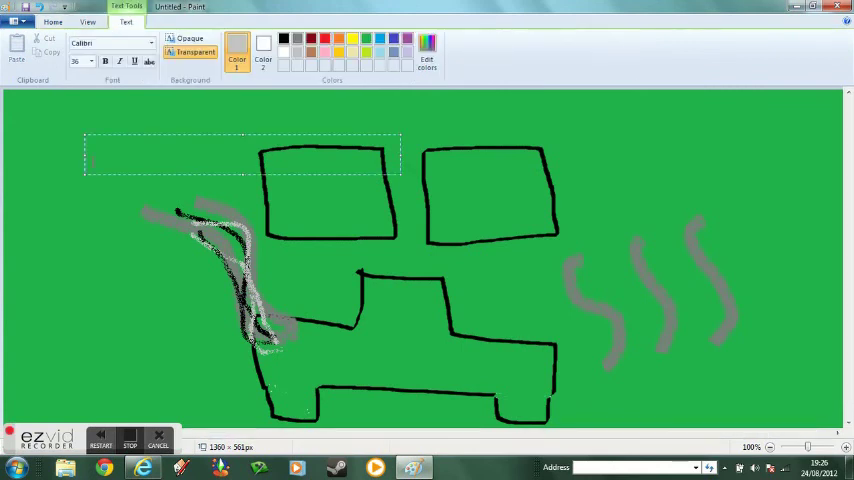
{"action": "type", "text": "and th"}
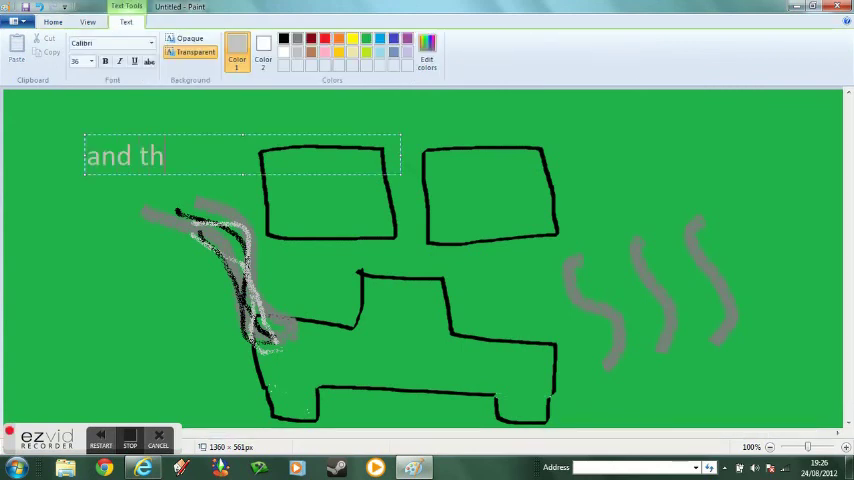
{"action": "type", "text": "is is"}
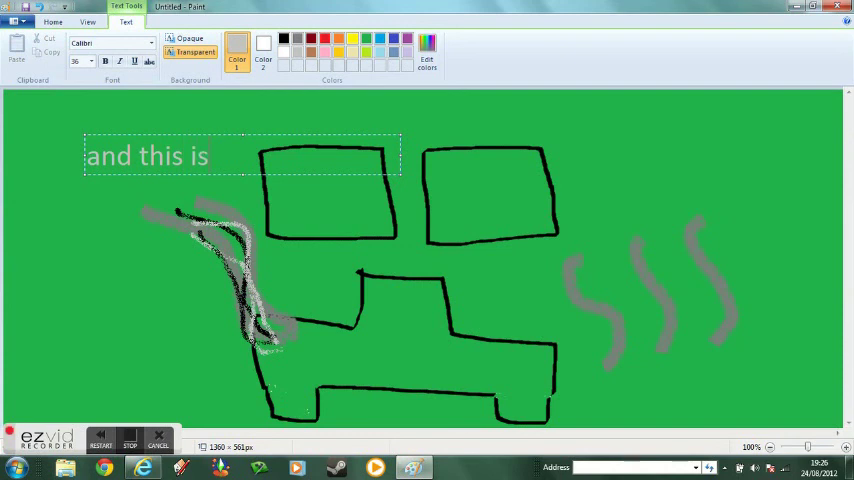
{"action": "type", "text": " my"}
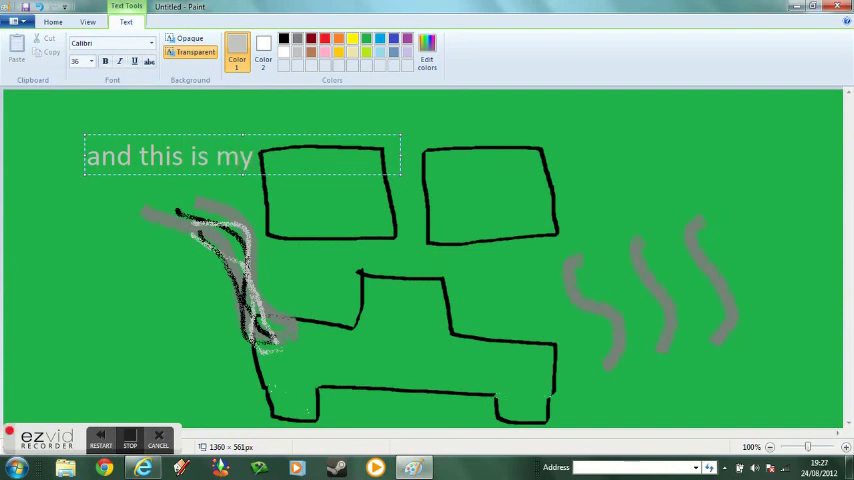
{"action": "type", "text": " cre"}
{"action": "type", "text": "eper"}
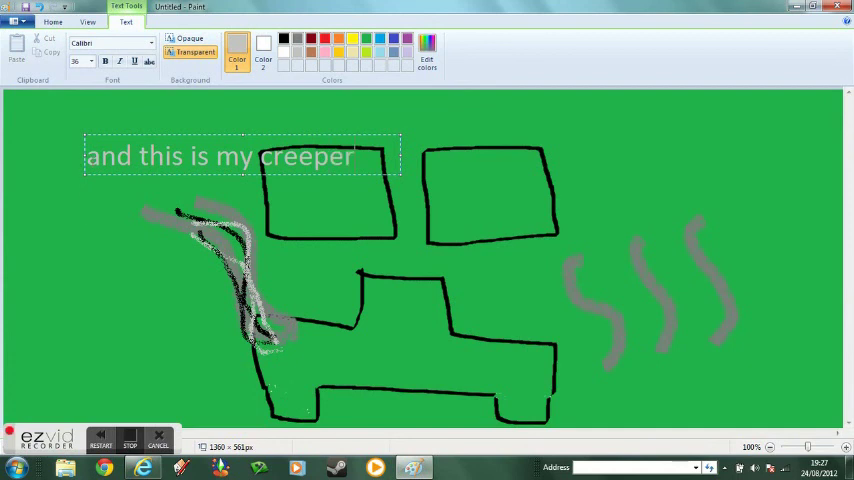
{"action": "key", "text": "Return"}
{"action": "left_click", "coordinate": [515, 133]}
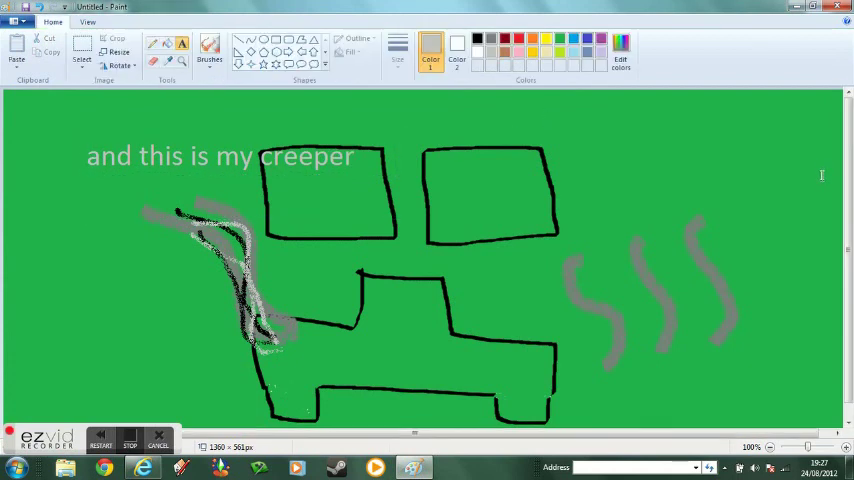